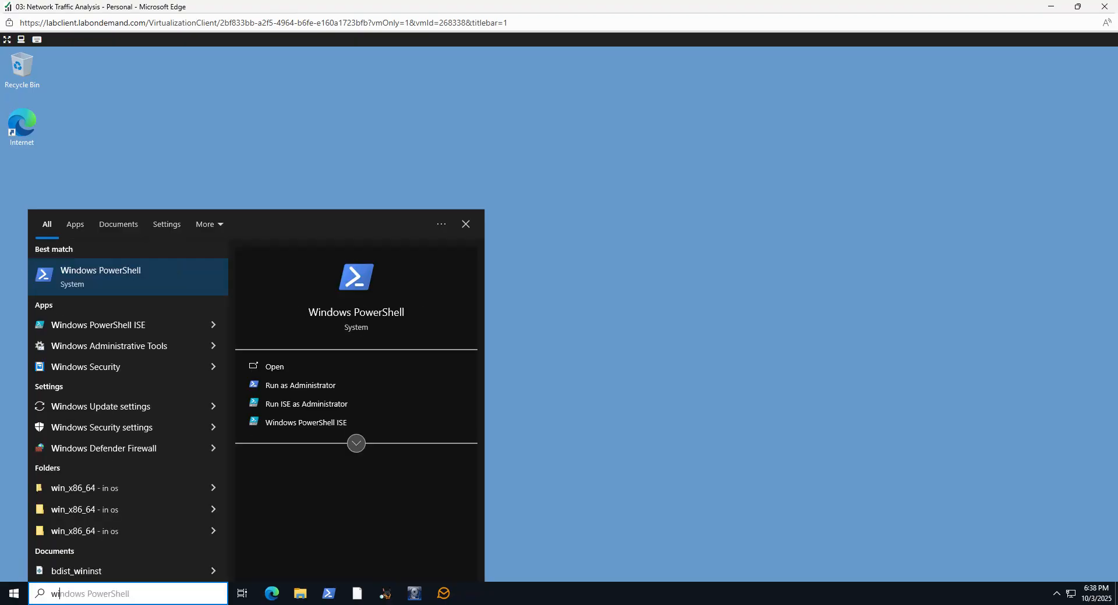
Step: Search the lab machine for wireshark and launch it
text(re)
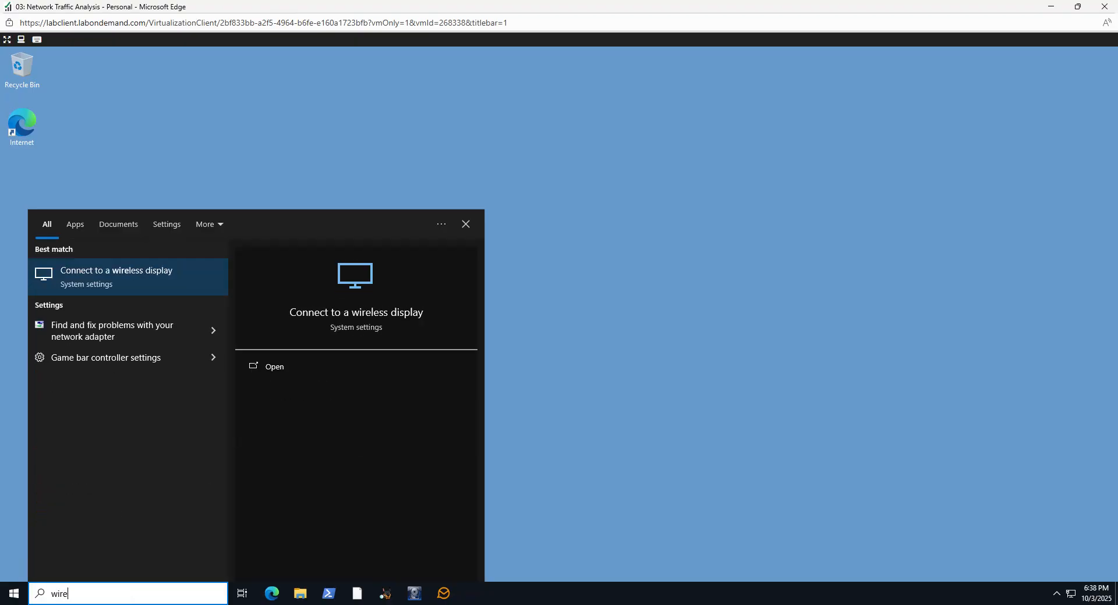
text(sh)
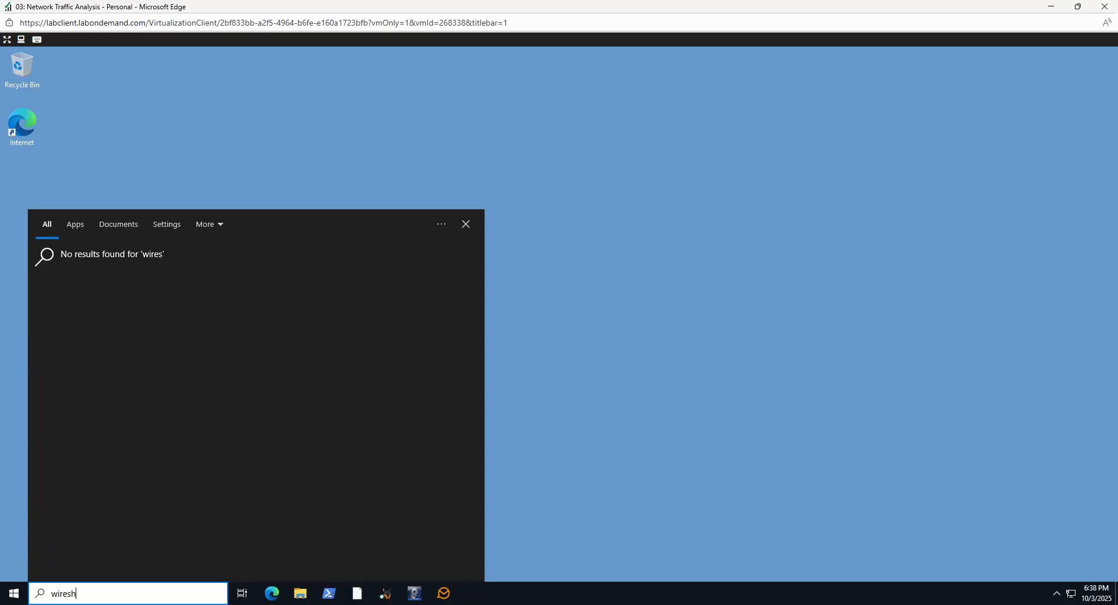
text(ark)
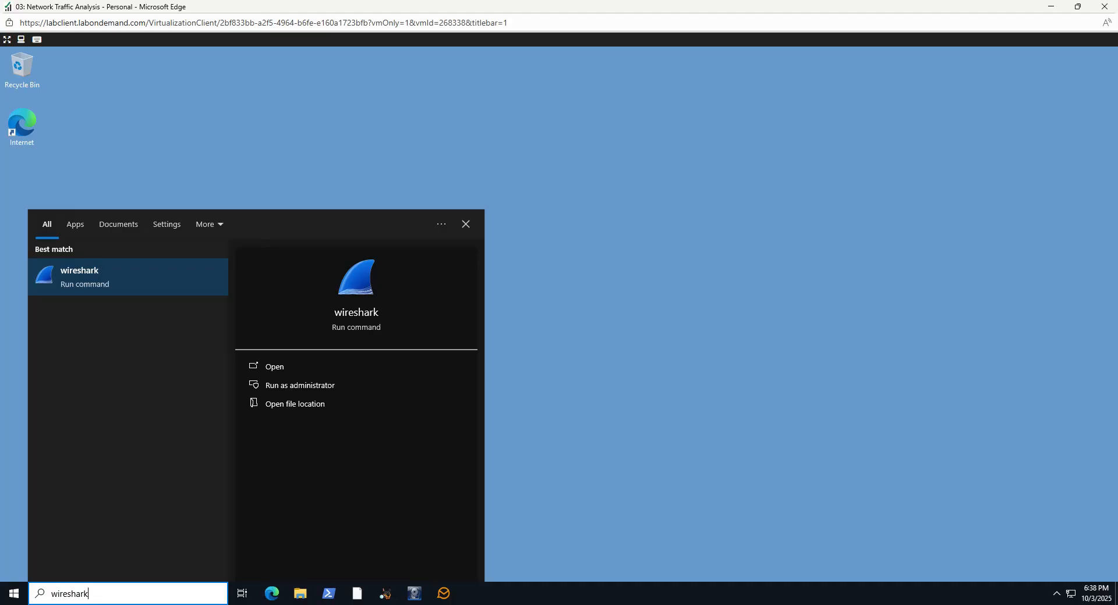
click(89, 276)
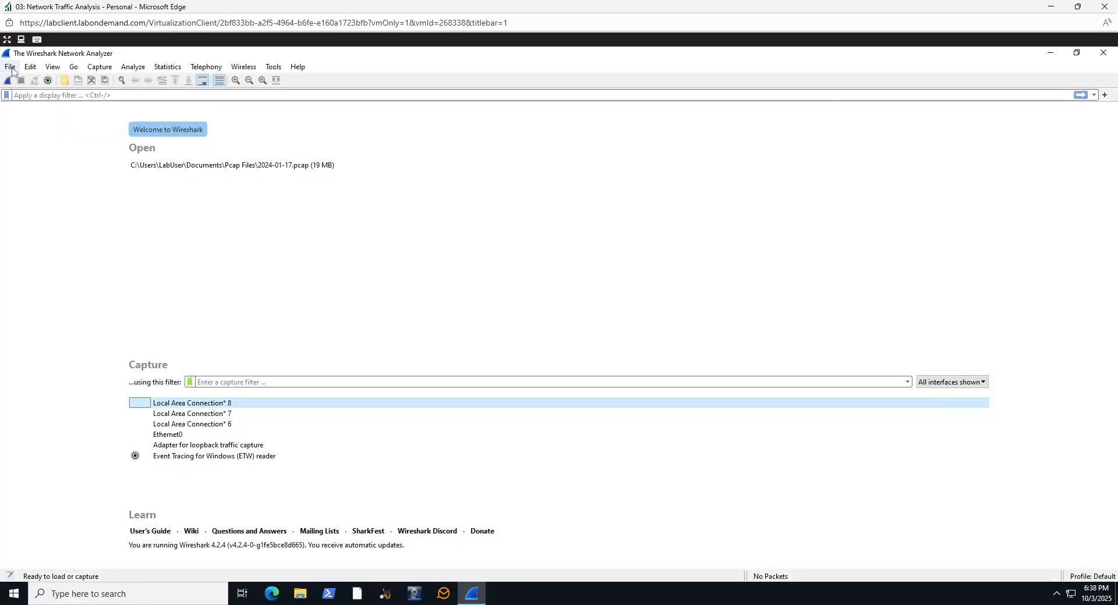
Step: Open the capture file 2024-01-17 from the Pcap Files folder
click(11, 68)
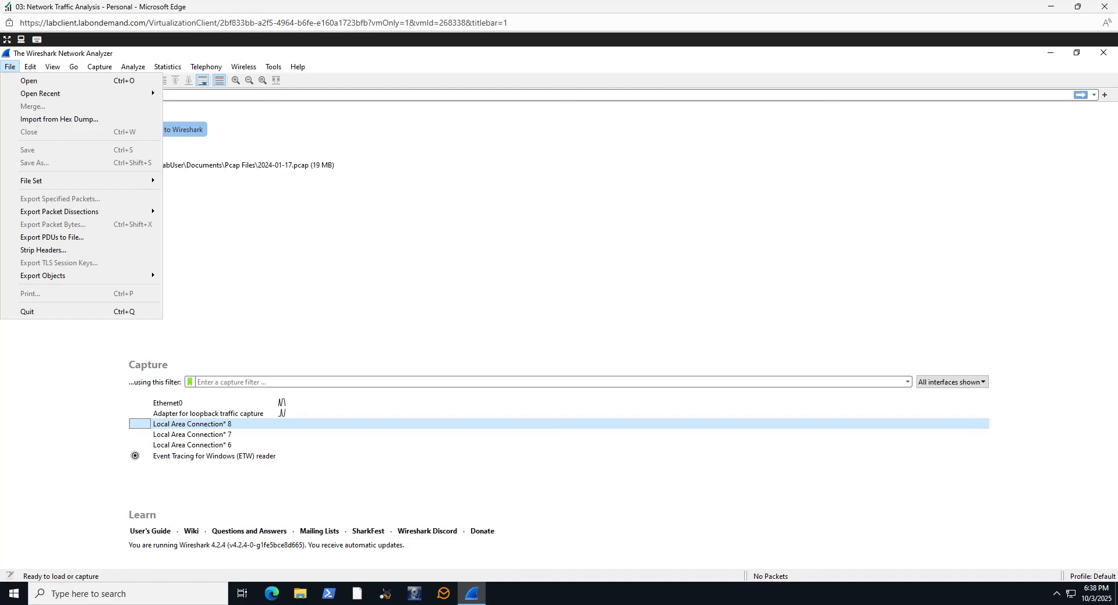
click(27, 84)
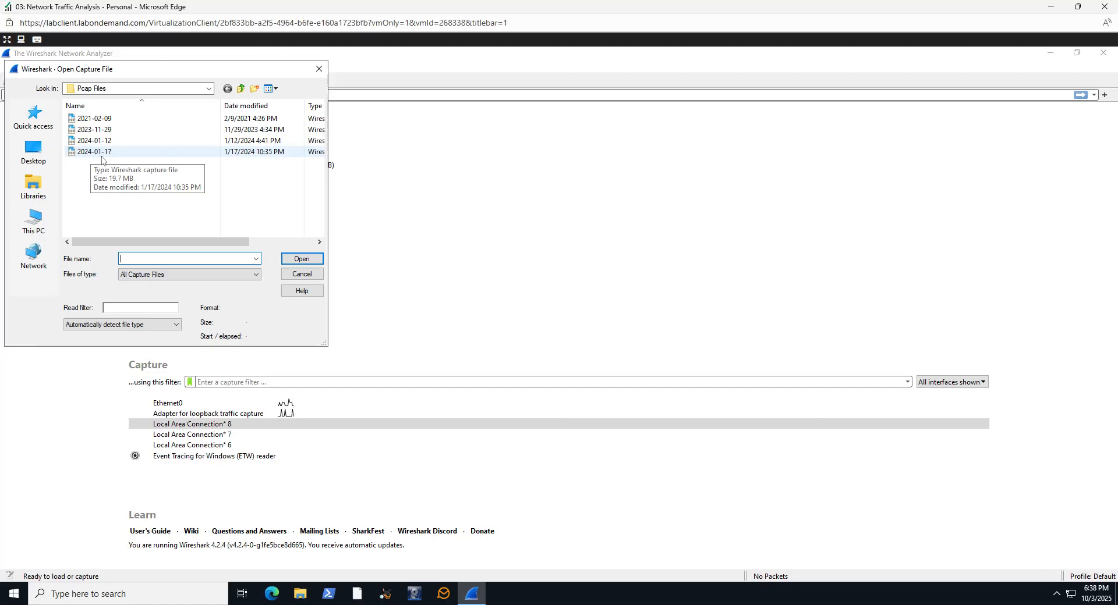
double_click(101, 154)
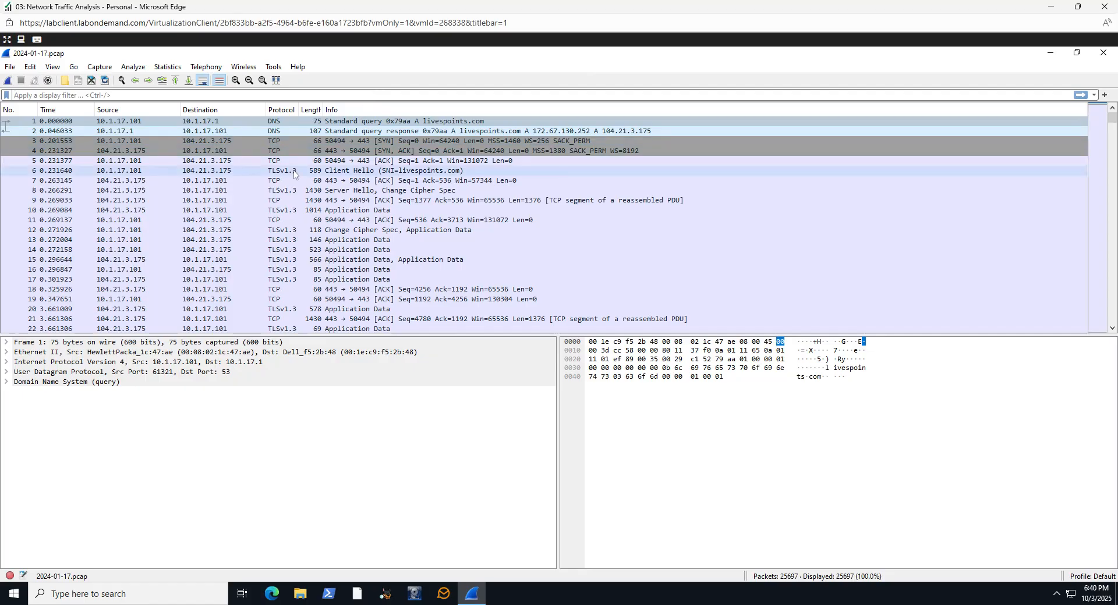
Step: Apply the display filter tls.handshake.type to show only the TLS handshake packets
click(140, 92)
text(t)
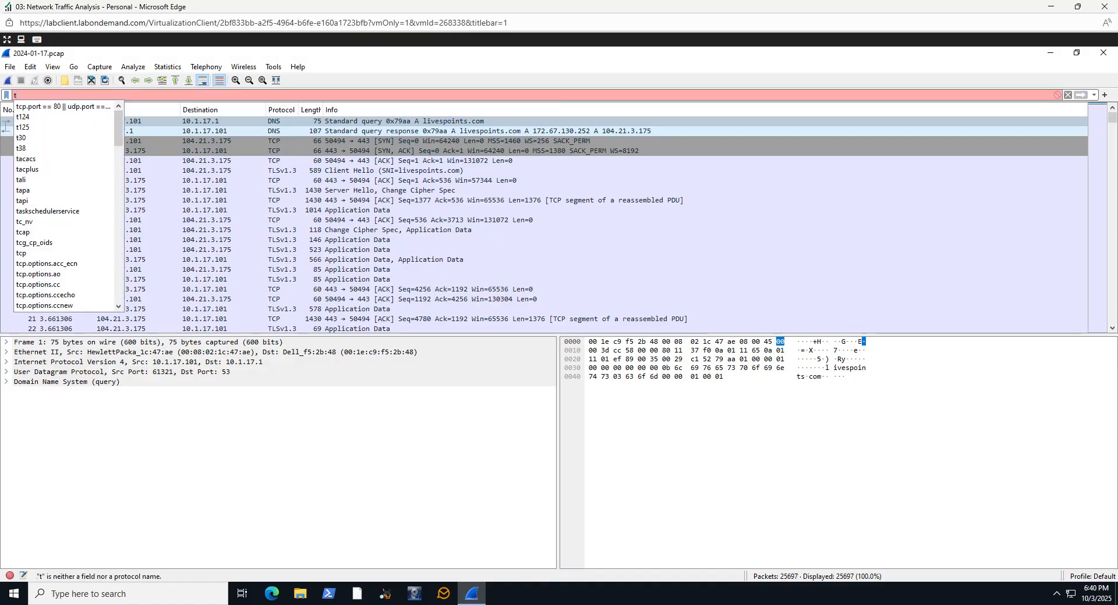
text(ls)
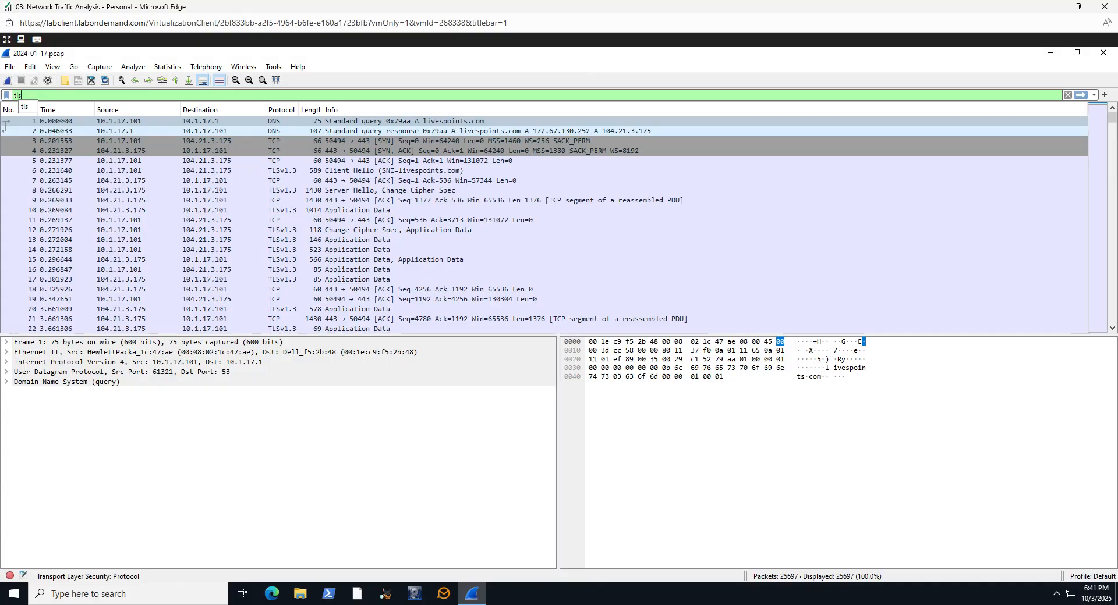
text(.)
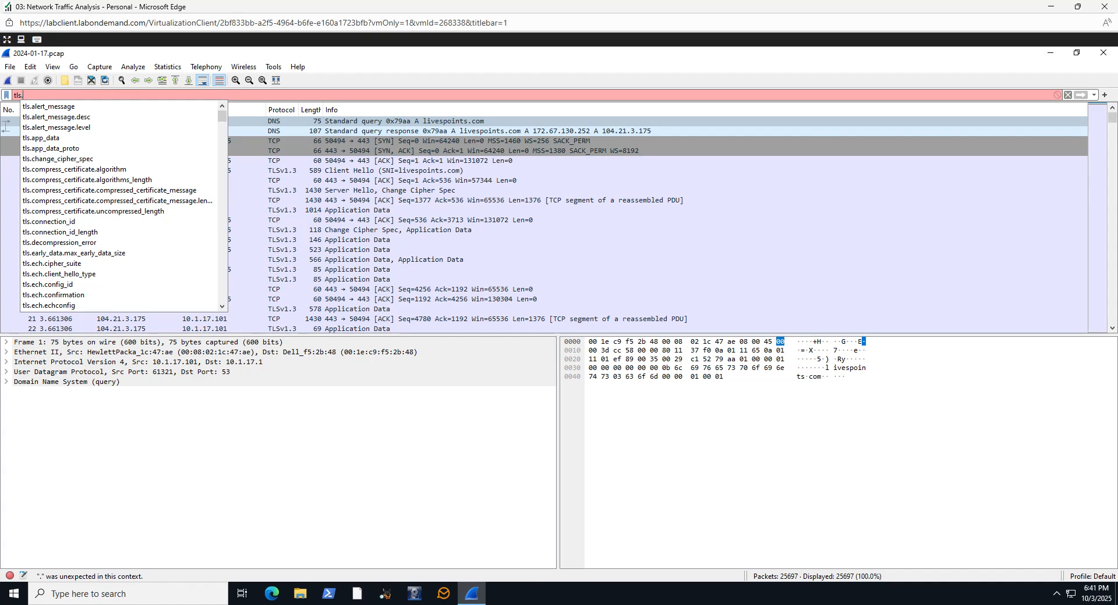
text(h)
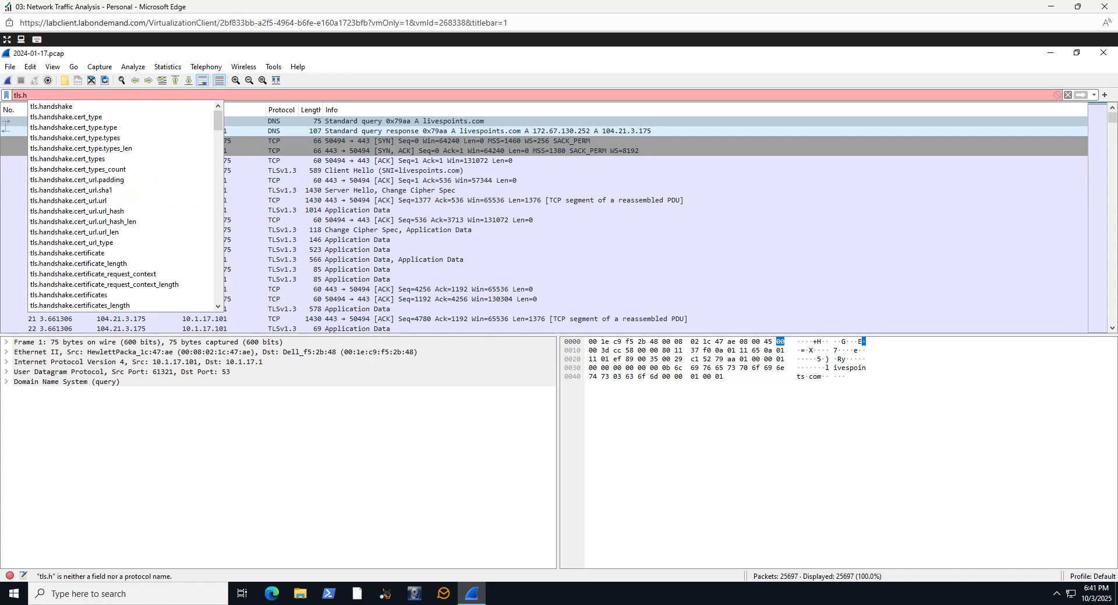
text(ands)
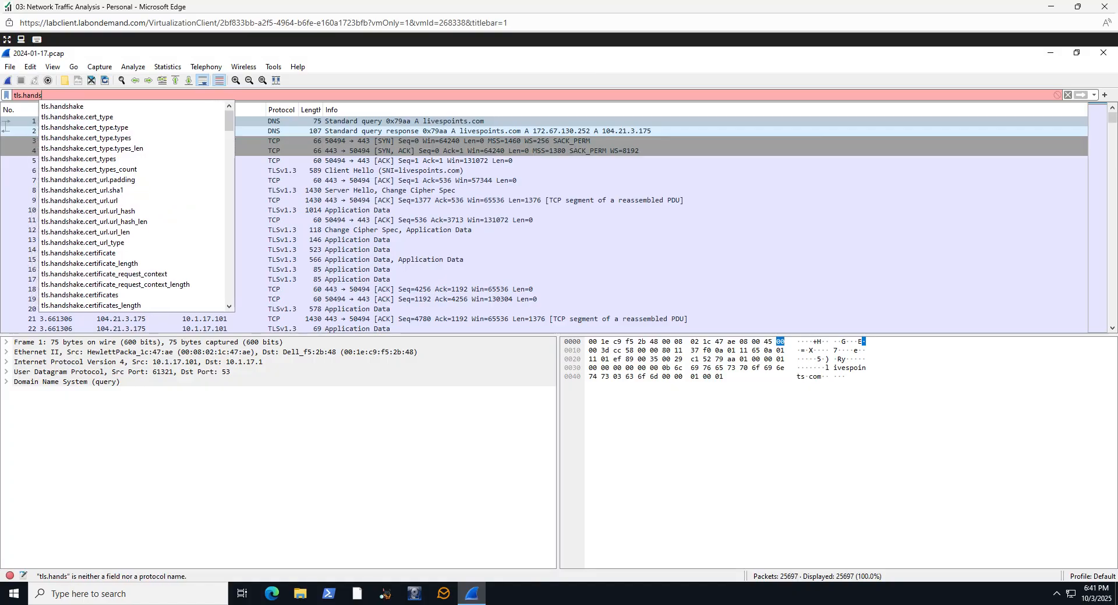
text(ha)
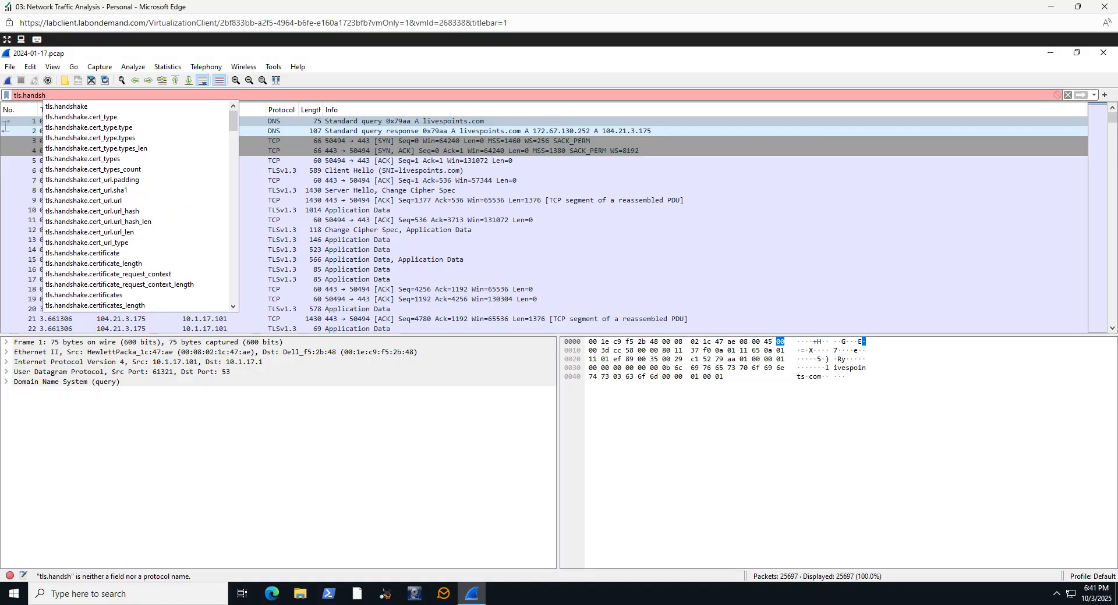
text(ke)
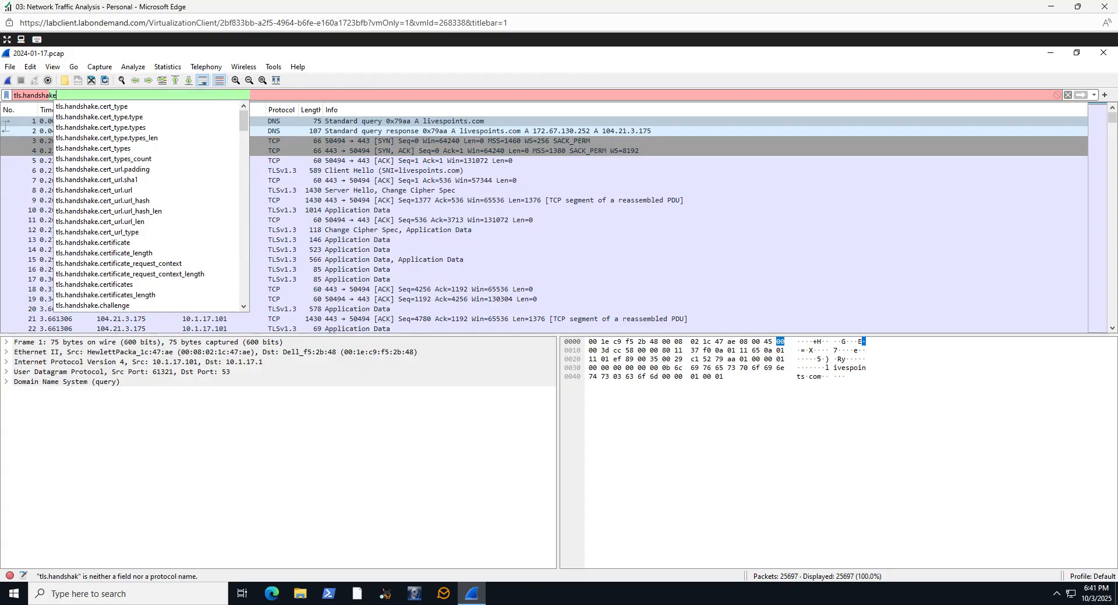
text(.ty)
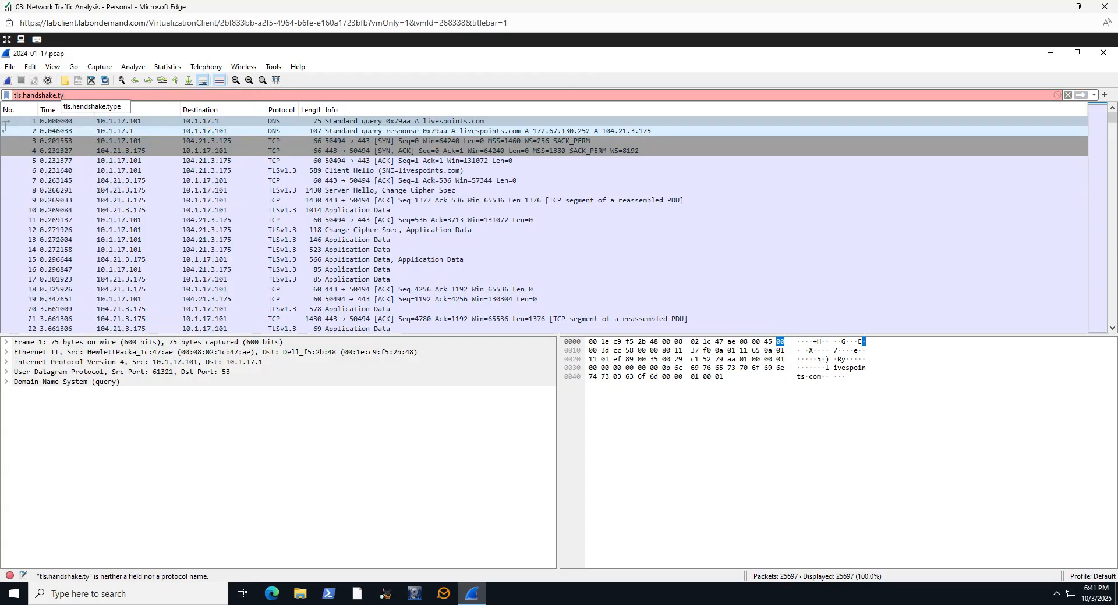
text(pe)
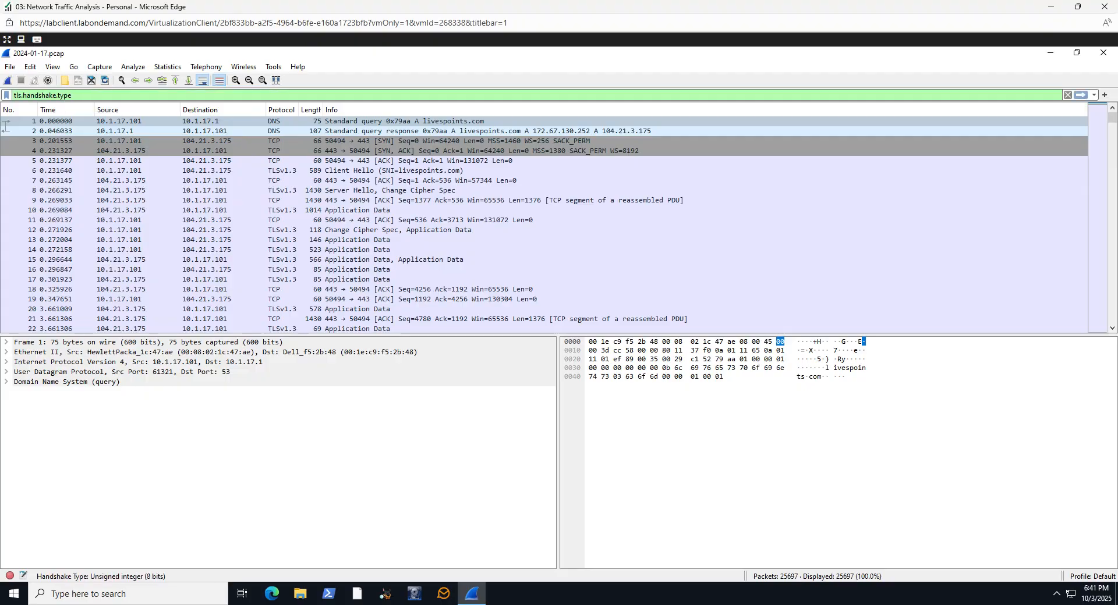
key(Return)
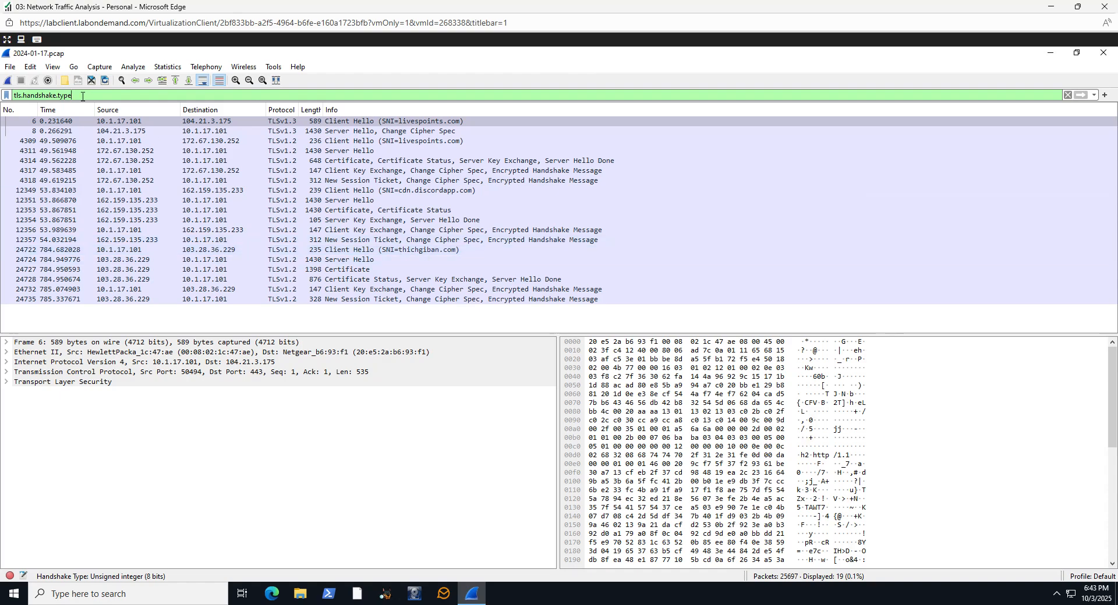
Step: Replace the display filter with dns and look through the DNS queries and responses
drag(83, 95, 2, 101)
text(dn)
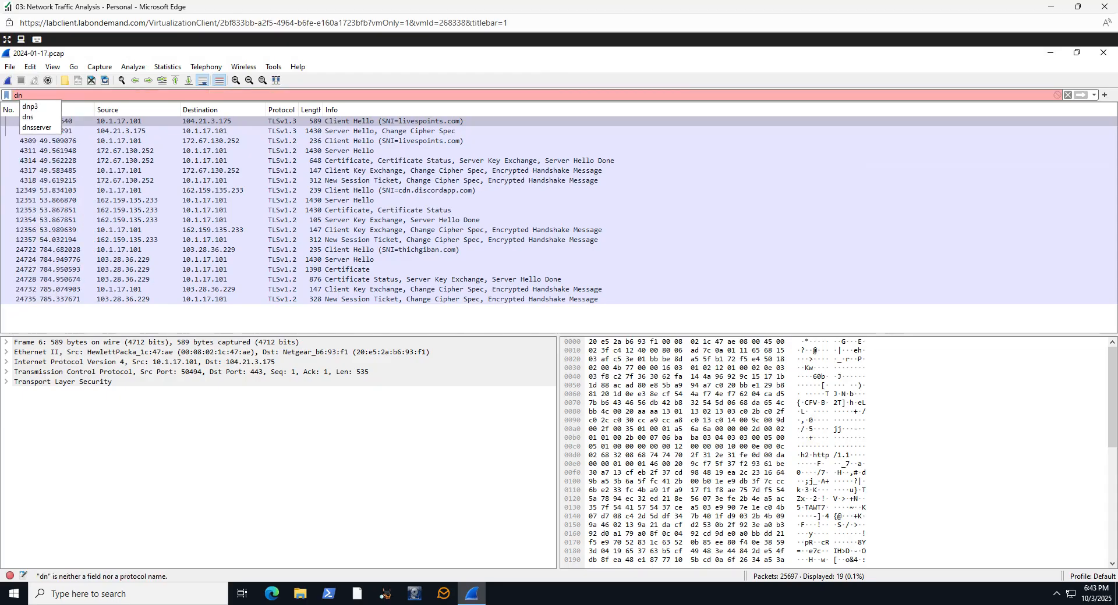
text(s)
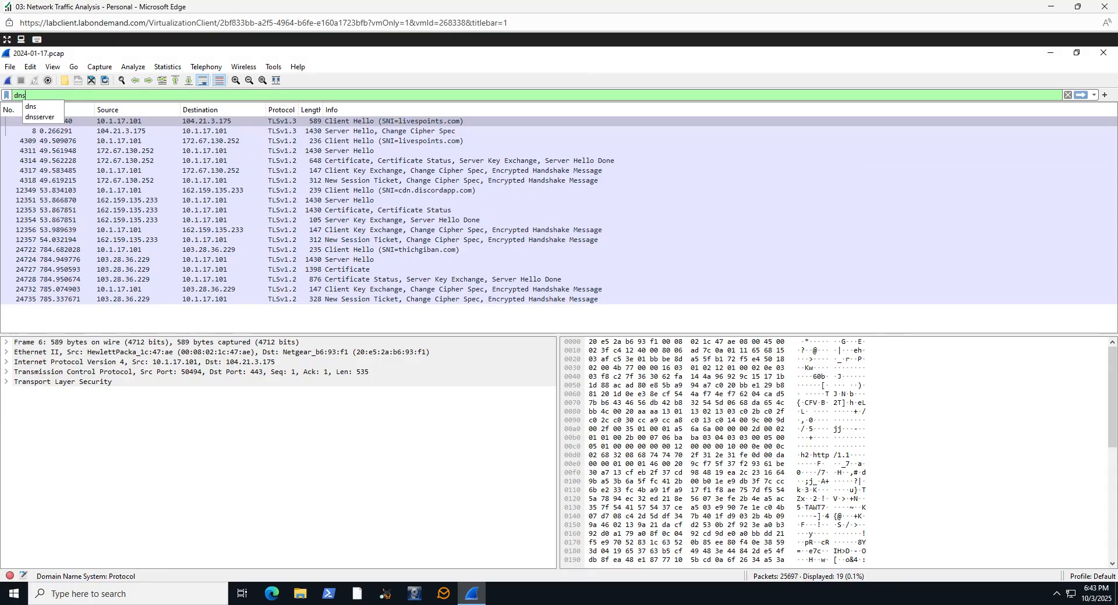
key(Return)
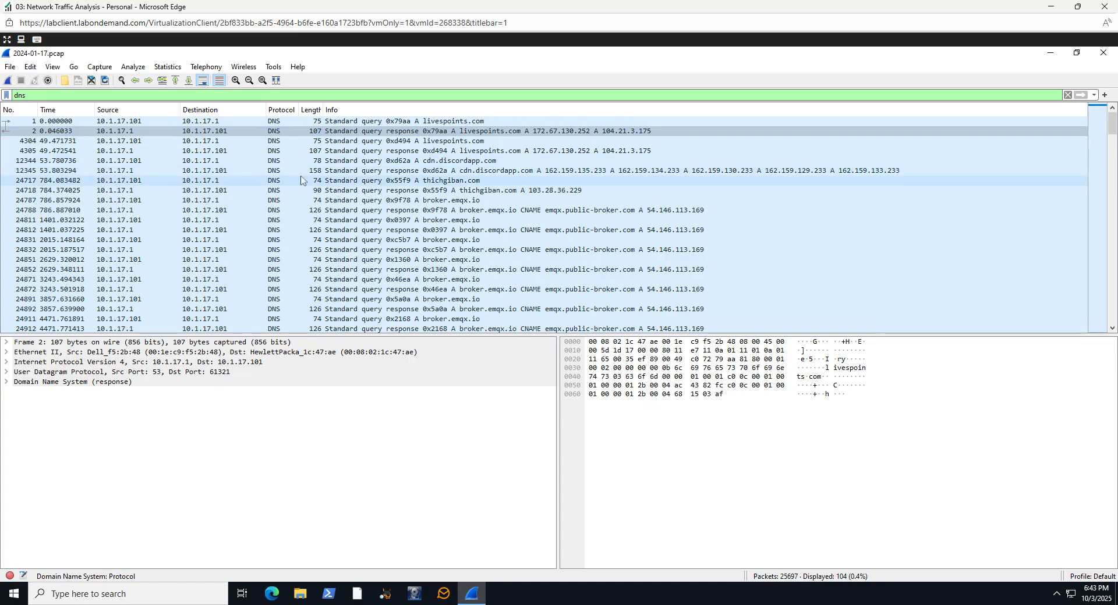
click(474, 133)
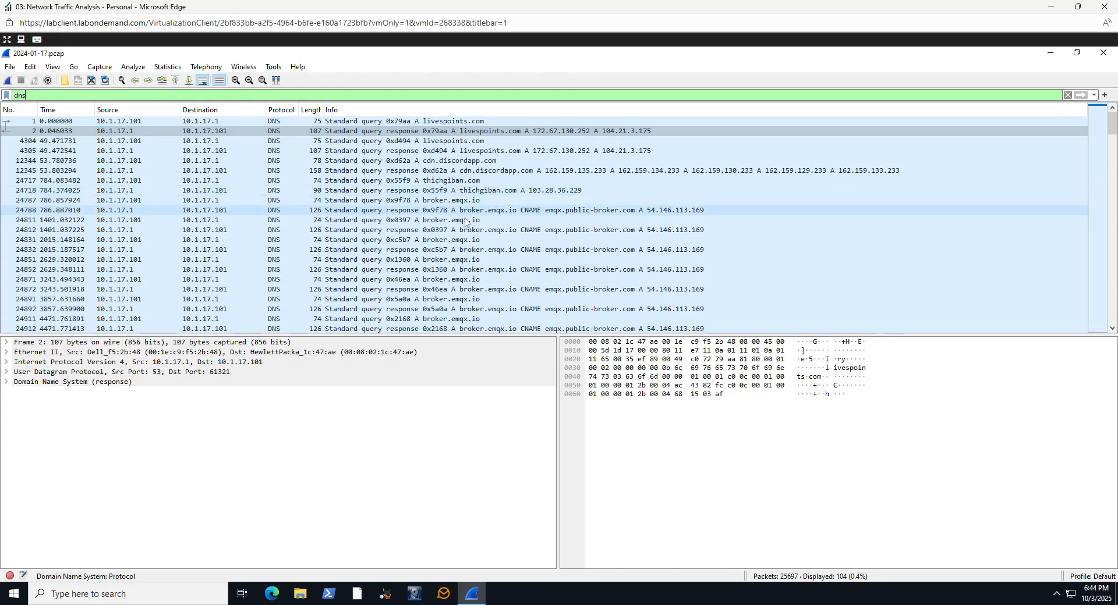
scroll(475, 250, down, 5)
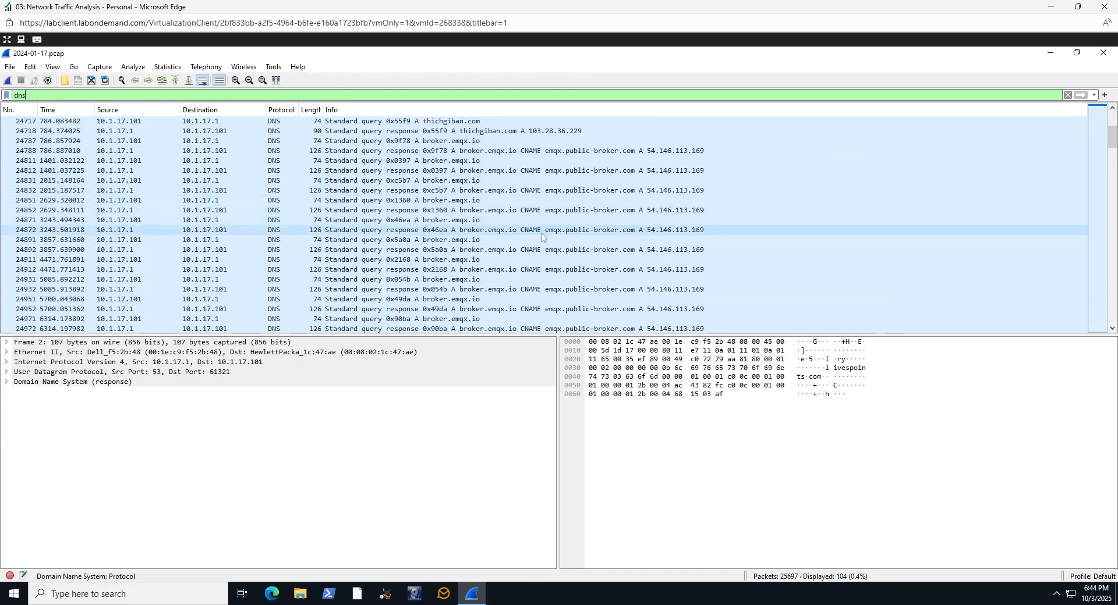
scroll(528, 228, down, 8)
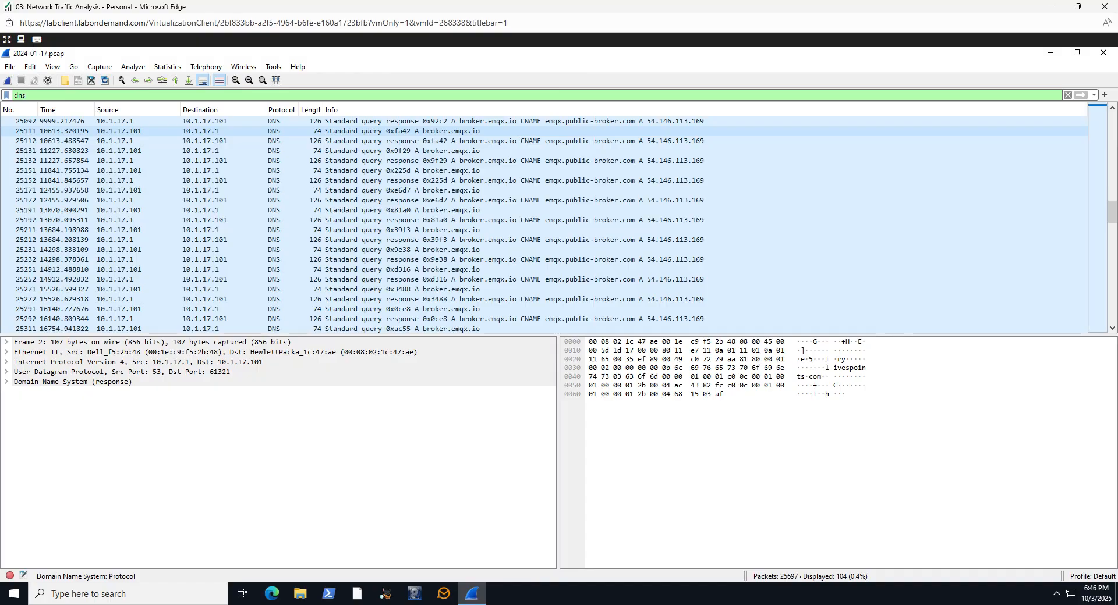
Step: Replace the display filter with mqtt and apply it to the capture
double_click(18, 98)
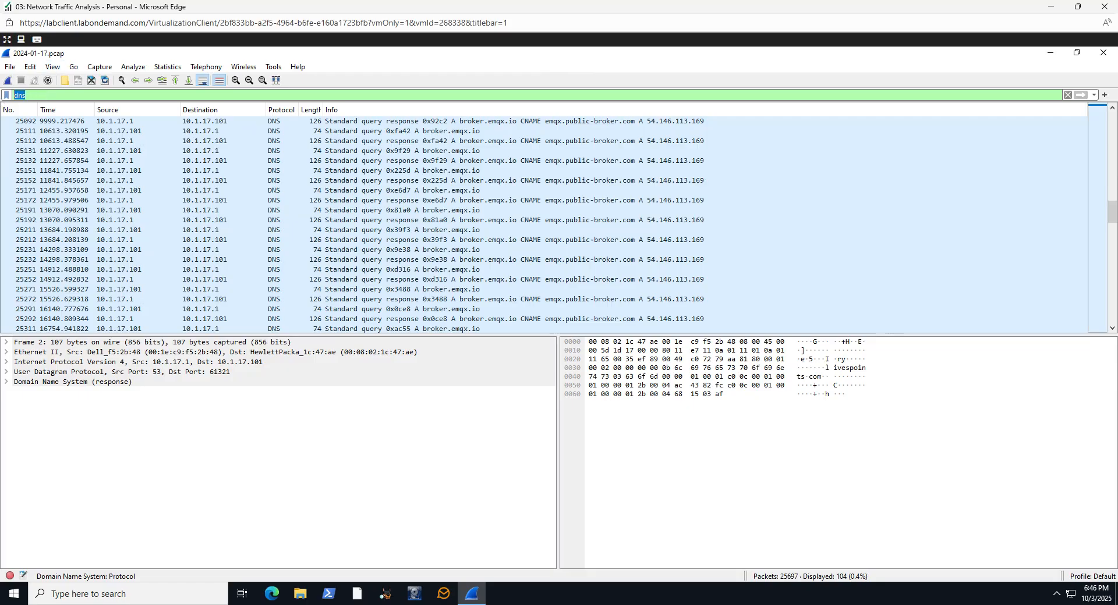
text(mq)
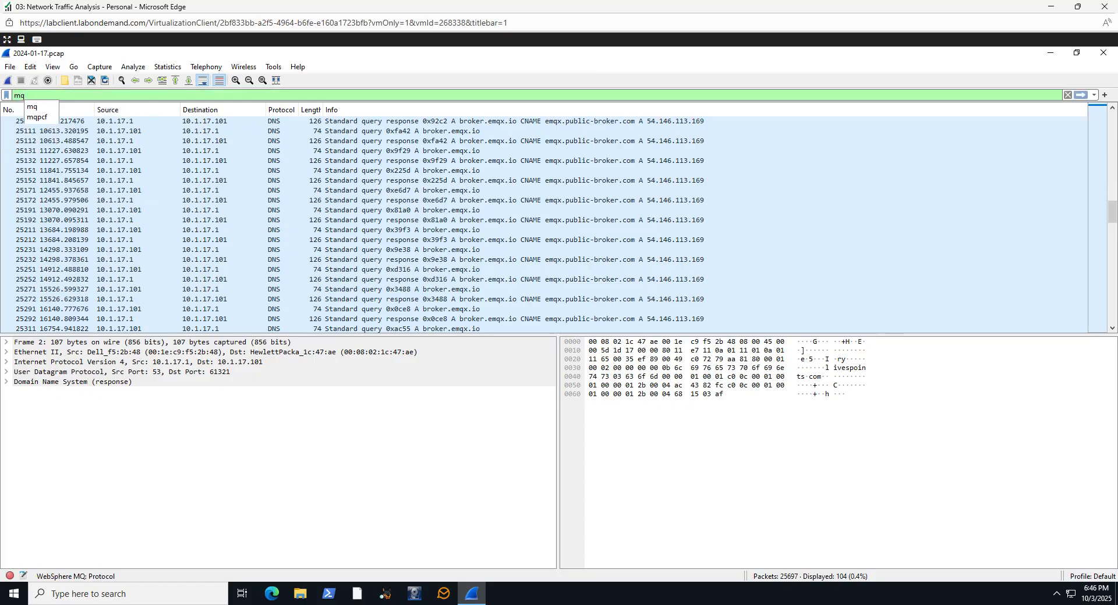
text(tt)
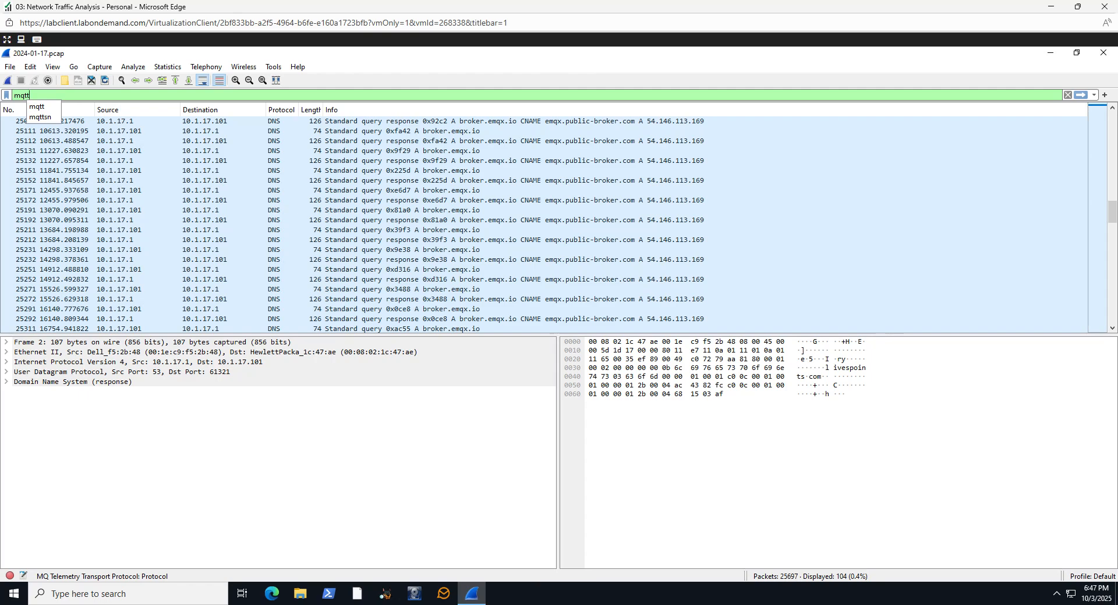
key(Return)
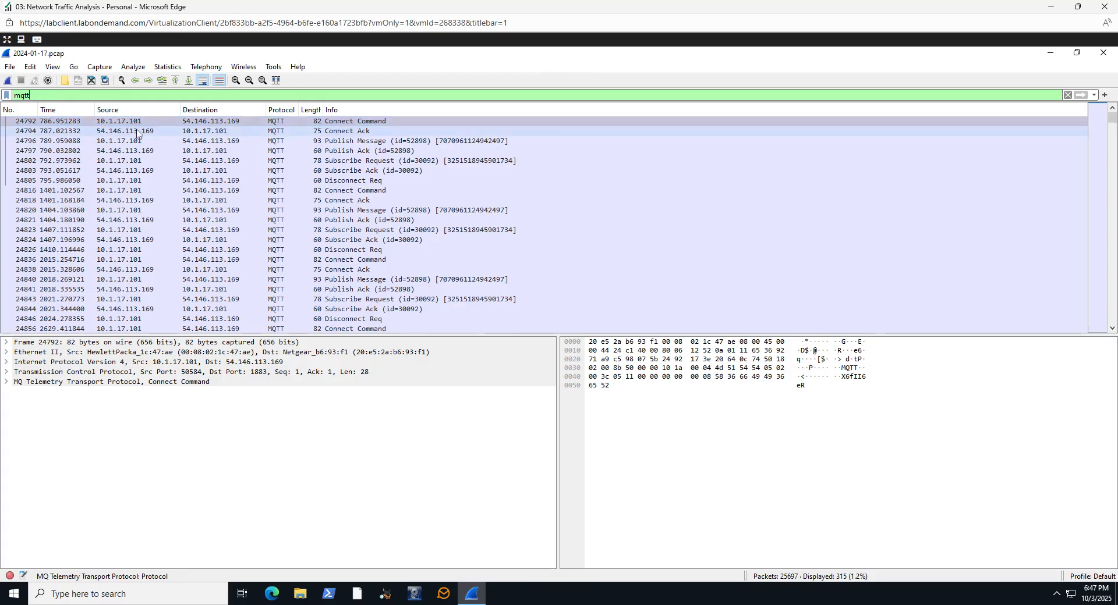
Step: Examine the MQTT packets for their source and destination addresses and the repeating message sequence
click(108, 124)
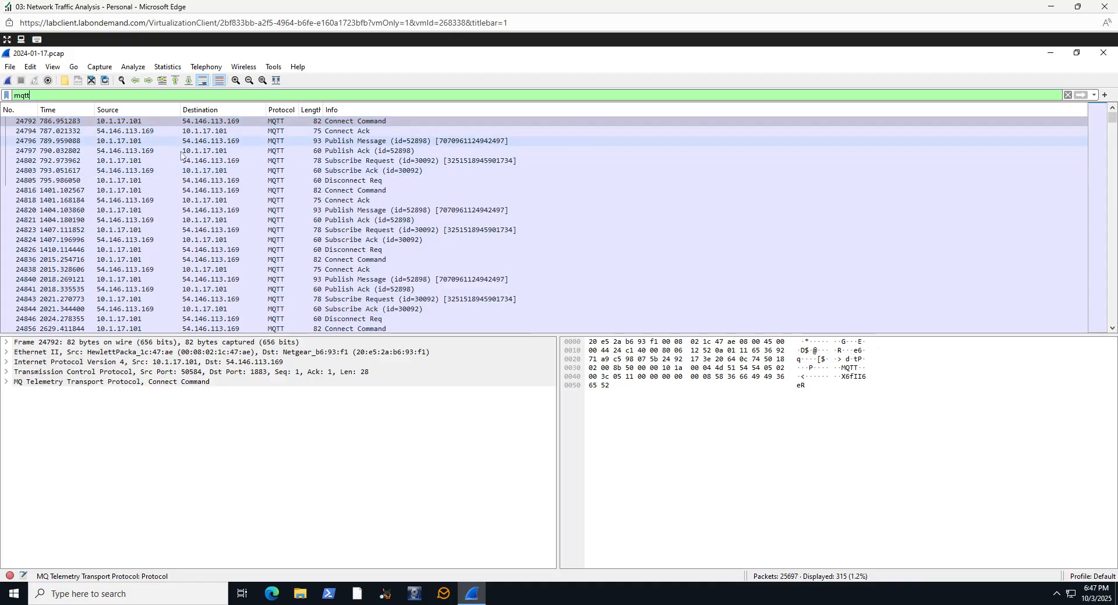
scroll(248, 207, down, 11)
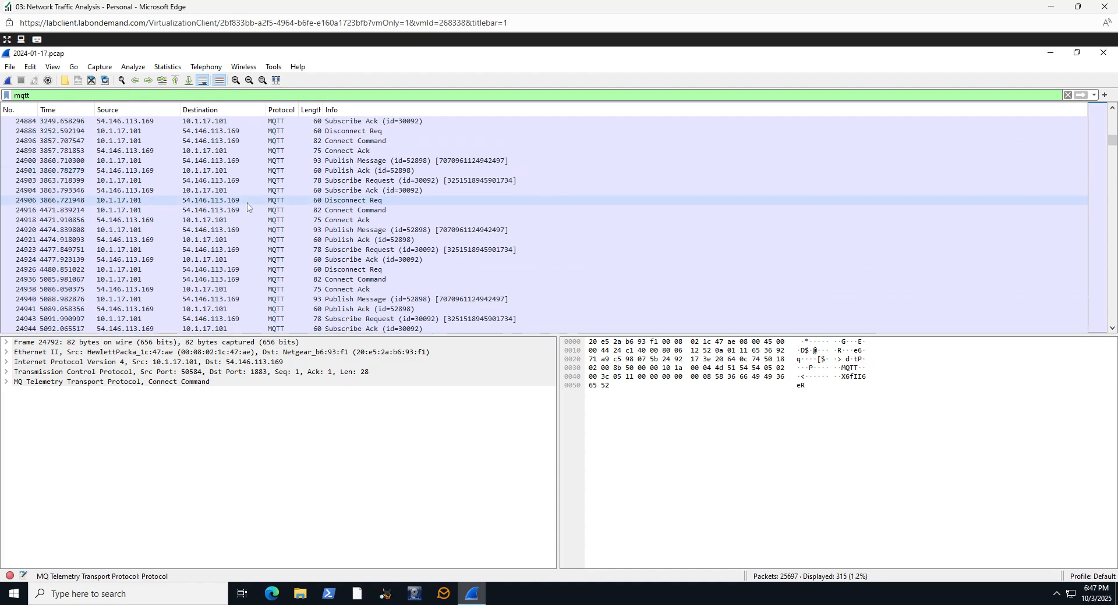
scroll(247, 206, down, 20)
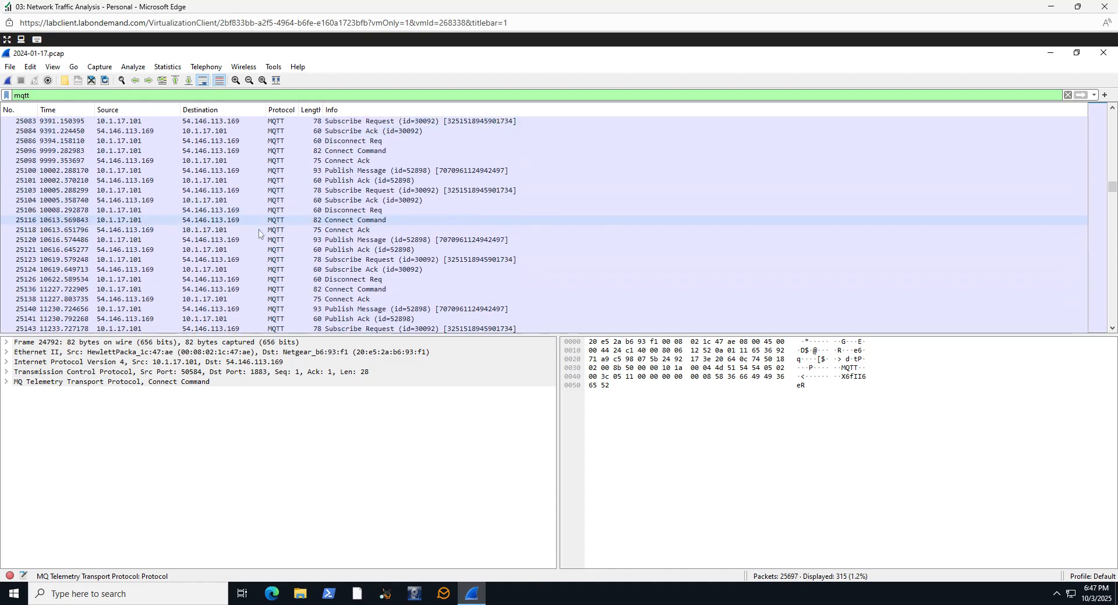
scroll(259, 234, down, 20)
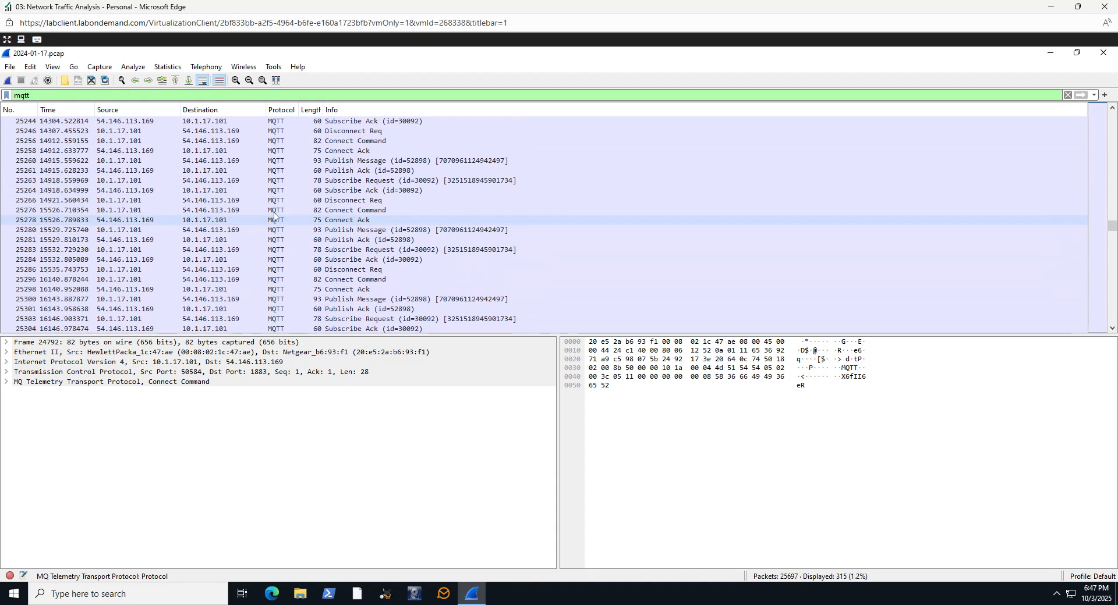
scroll(279, 210, down, 11)
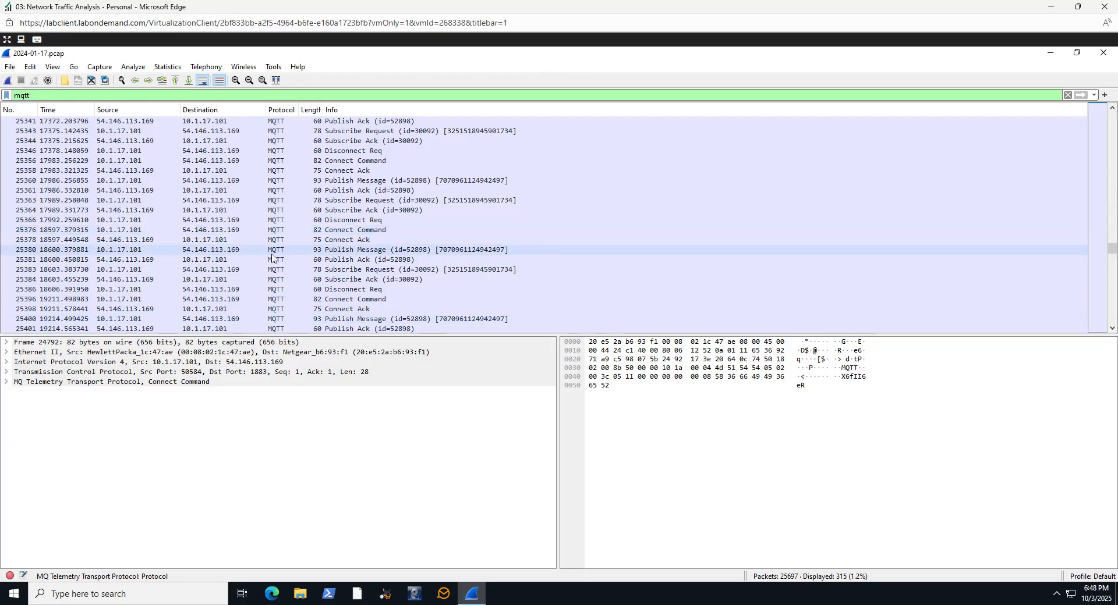
scroll(278, 265, up, 9)
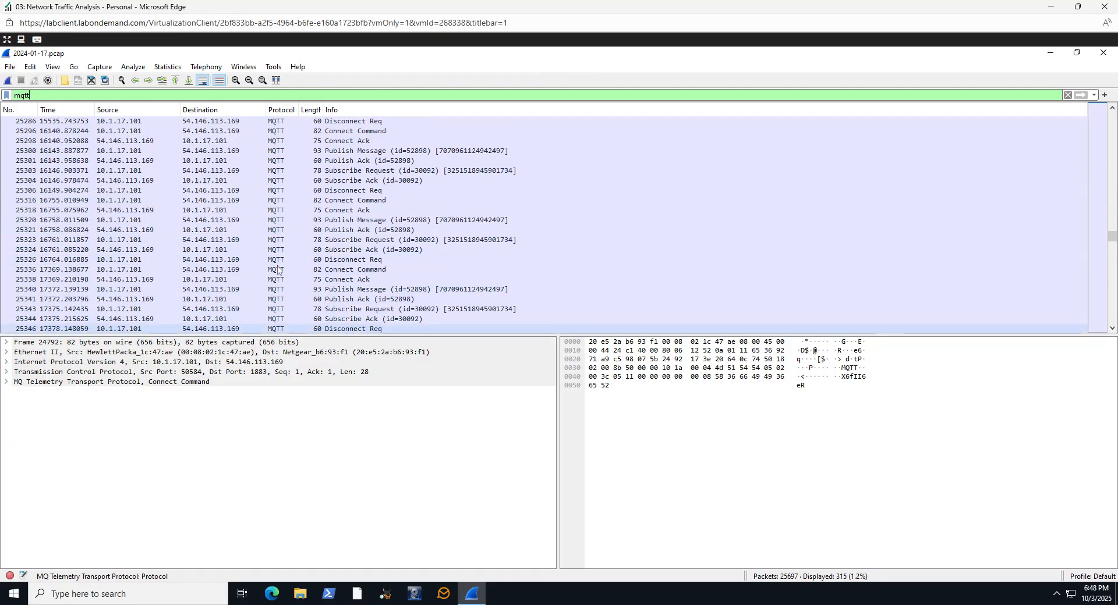
scroll(277, 269, up, 20)
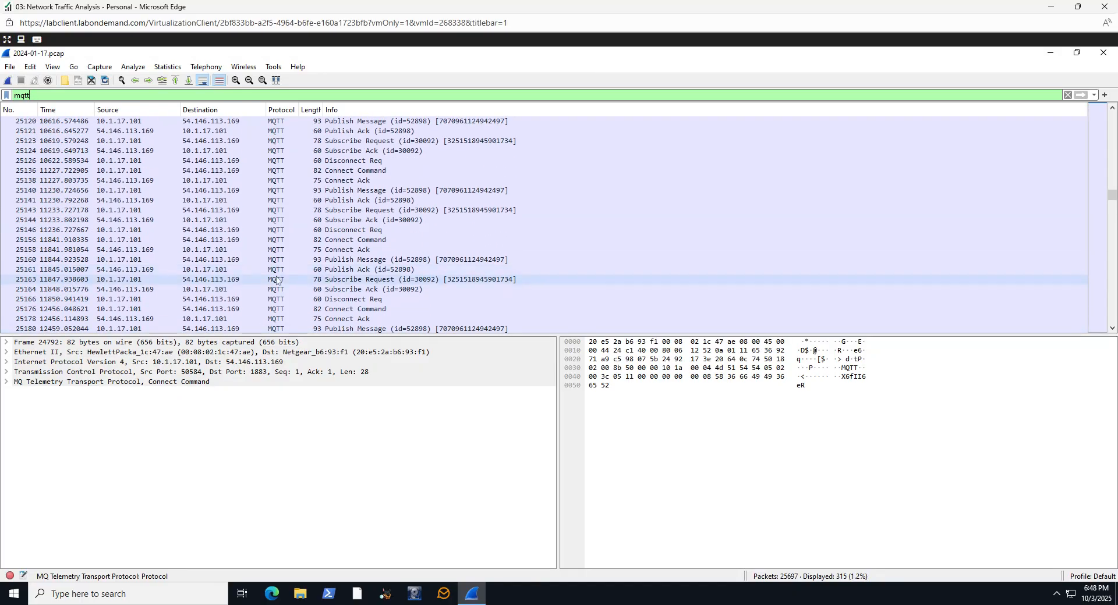
scroll(274, 281, up, 17)
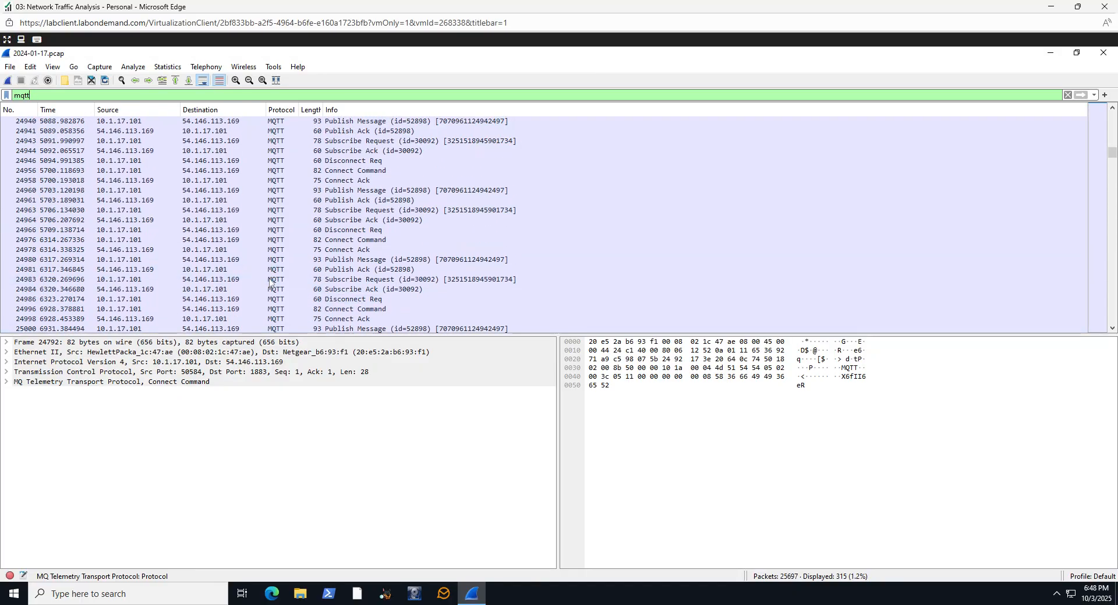